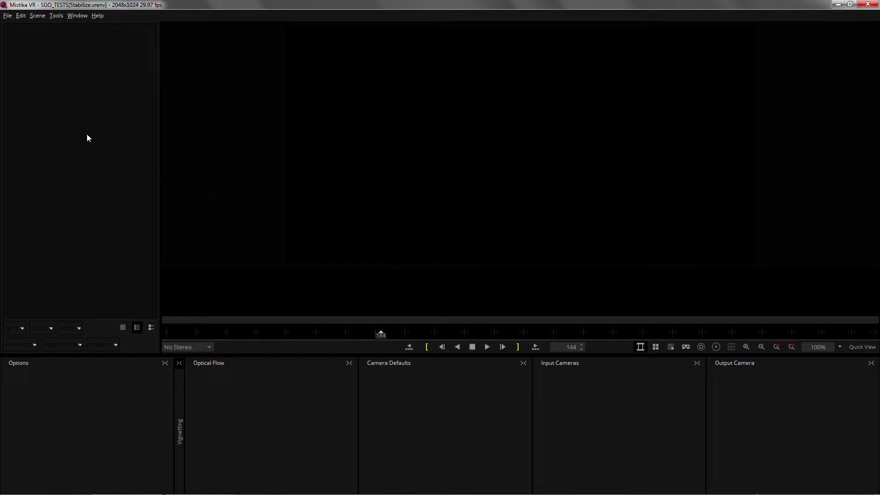
# Load 360_0009.mp4 from VR_MEDIA > Gear360 into the Mistika VR viewer
pyautogui.press('super+e')
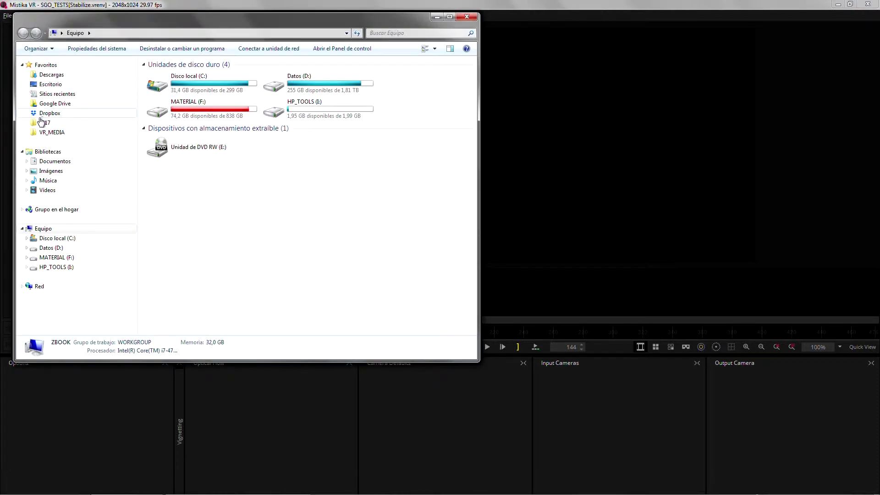
pyautogui.click(52, 132)
pyautogui.doubleClick(164, 75)
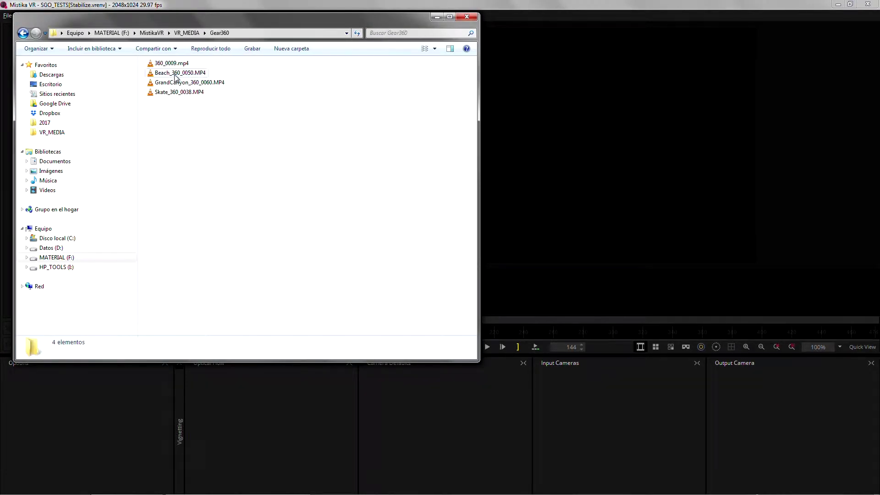
pyautogui.moveTo(172, 63); pyautogui.dragTo(546, 149)
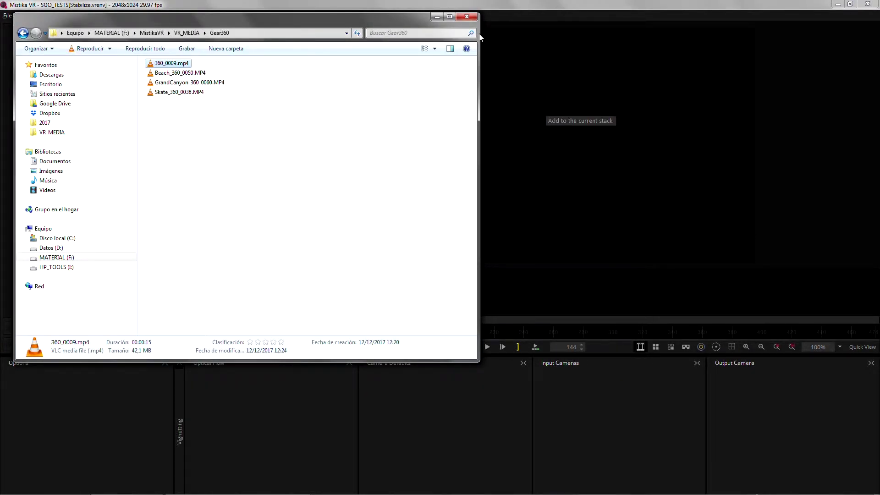
# Apply the SamsungGear360.grp camera preset to the clip via Load Preset
pyautogui.click(437, 17)
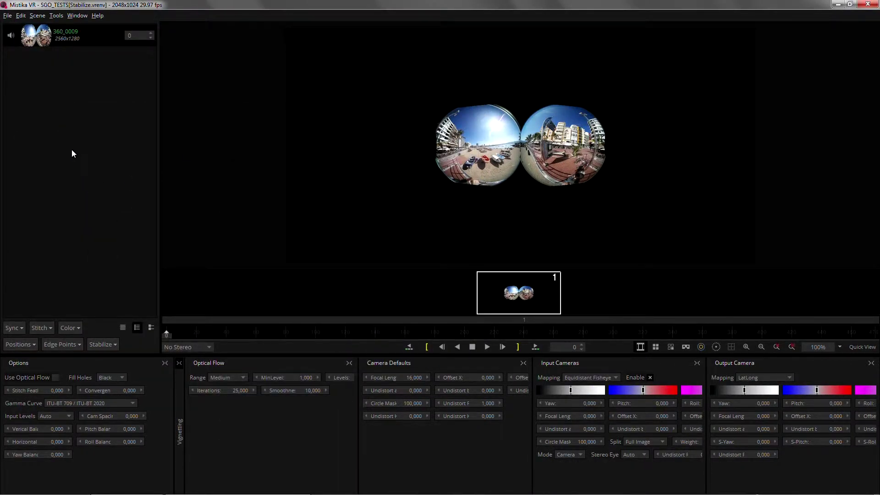
pyautogui.rightClick(71, 149)
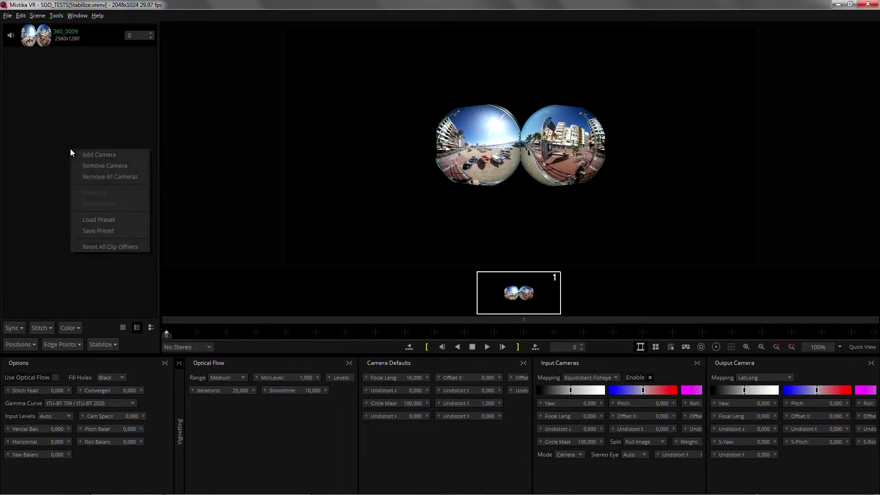
pyautogui.click(109, 220)
pyautogui.click(183, 161)
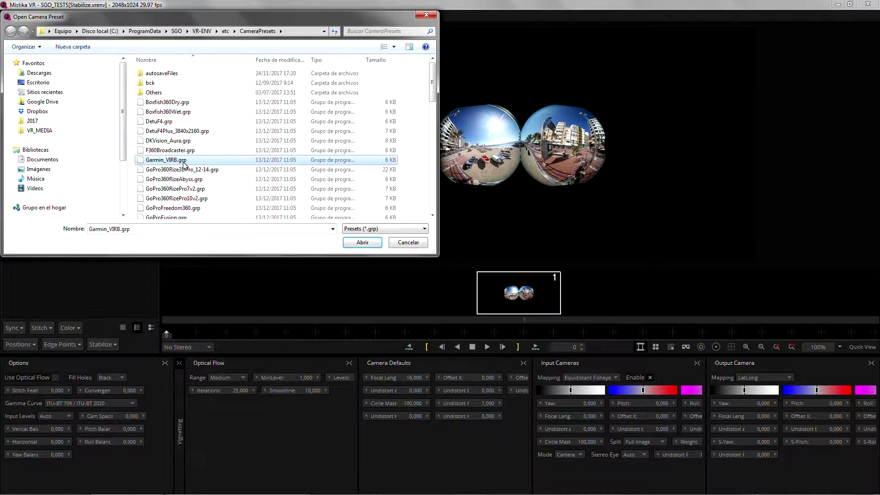
pyautogui.scroll(-8, 184, 165)
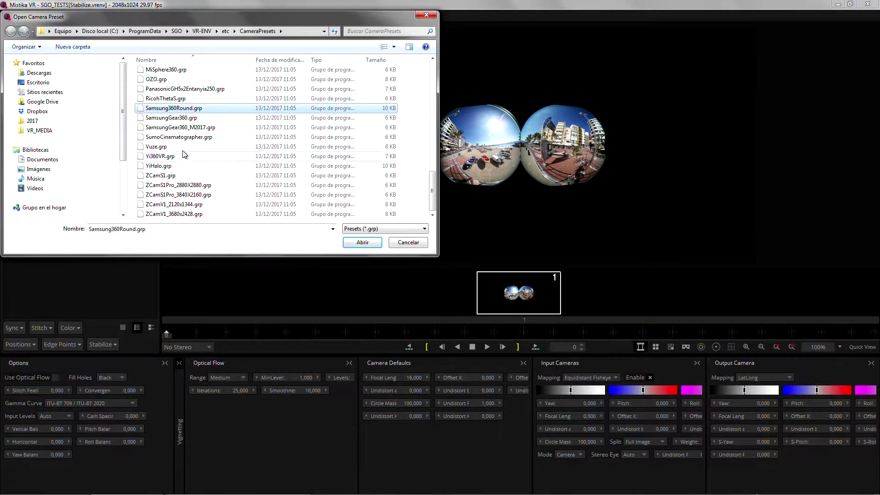
pyautogui.click(185, 118)
pyautogui.click(360, 242)
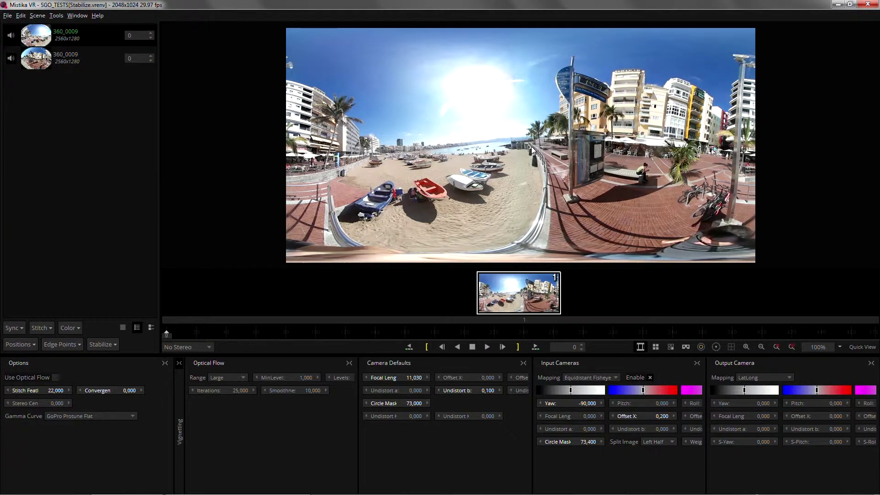
# Rotate the panorama to a level horizon at yaw -0.700 and pitch 5.397
pyautogui.moveTo(529, 145); pyautogui.dragTo(442, 146)
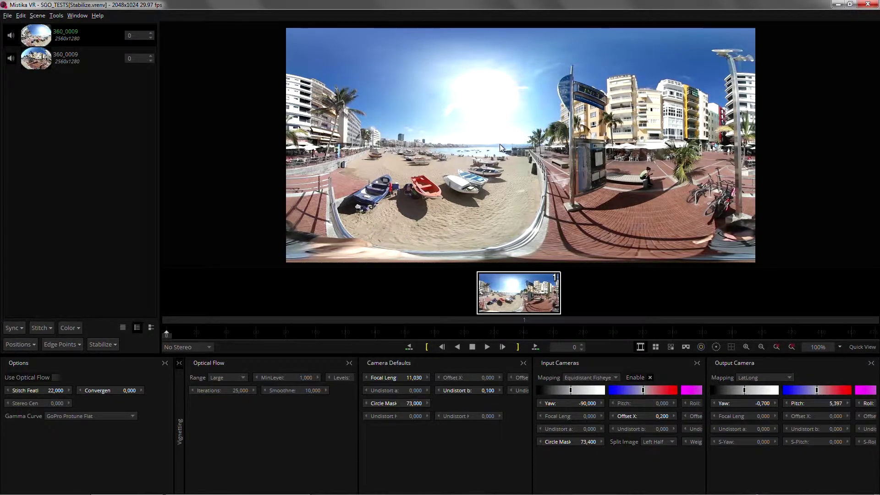
# Mark the working range with an in-point at frame 46 and out-point at 220
pyautogui.click(235, 334)
pyautogui.press('i')
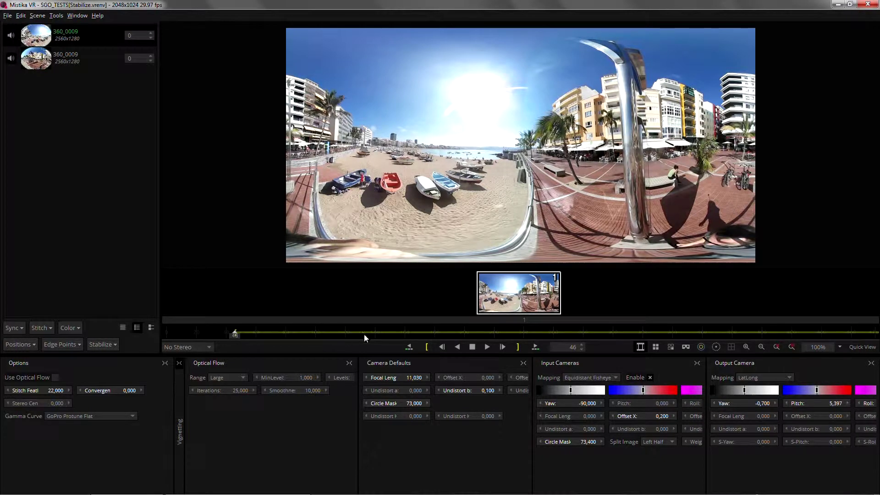
pyautogui.moveTo(470, 332); pyautogui.dragTo(493, 332)
pyautogui.press('o')
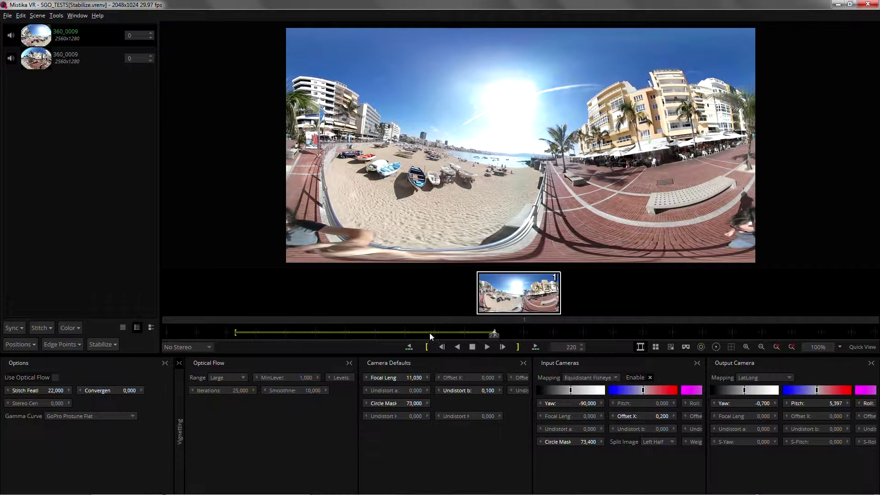
# Play the marked range back from its in-point, then stop playback
pyautogui.click(238, 332)
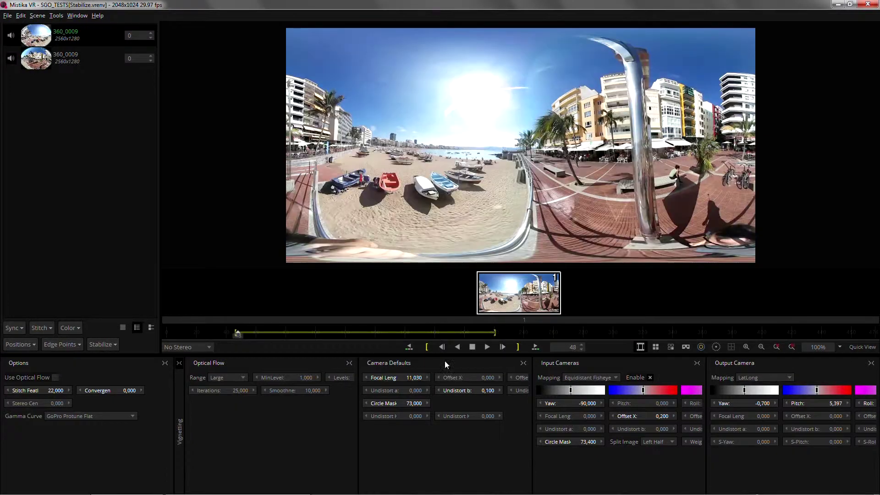
pyautogui.click(488, 349)
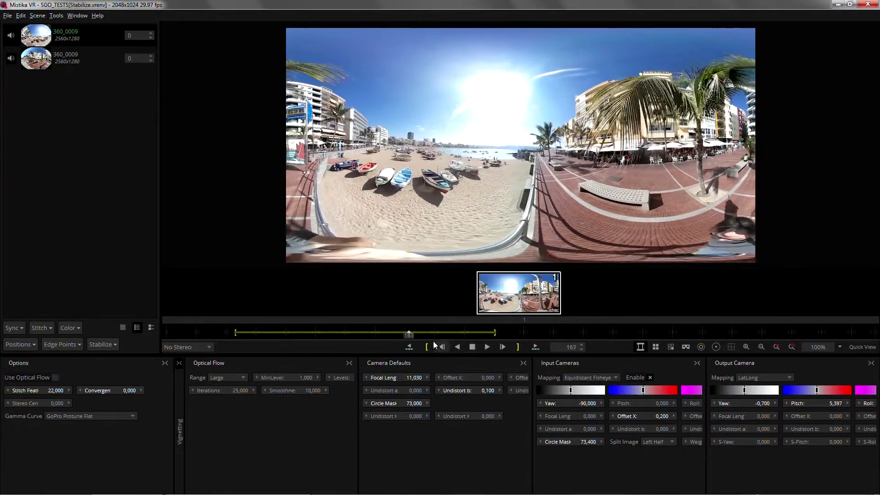
pyautogui.click(470, 346)
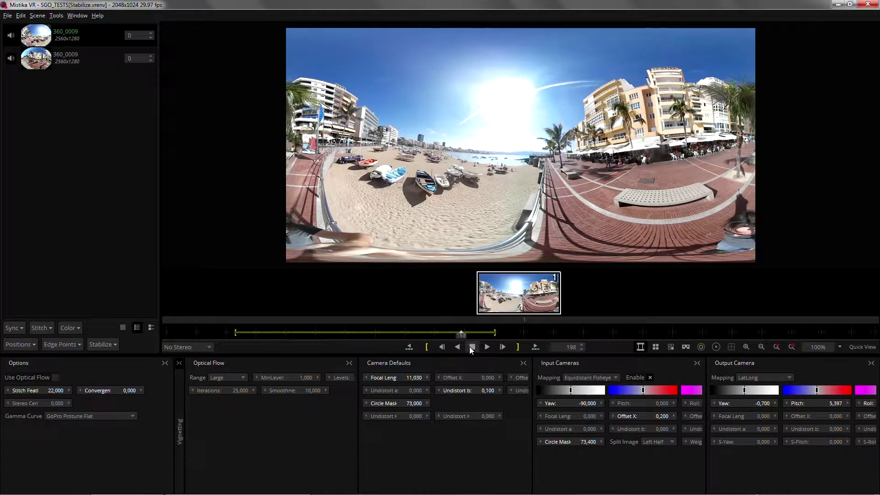
# Run Stabilize from the Stabilize dropdown over the marked frame range
pyautogui.click(107, 344)
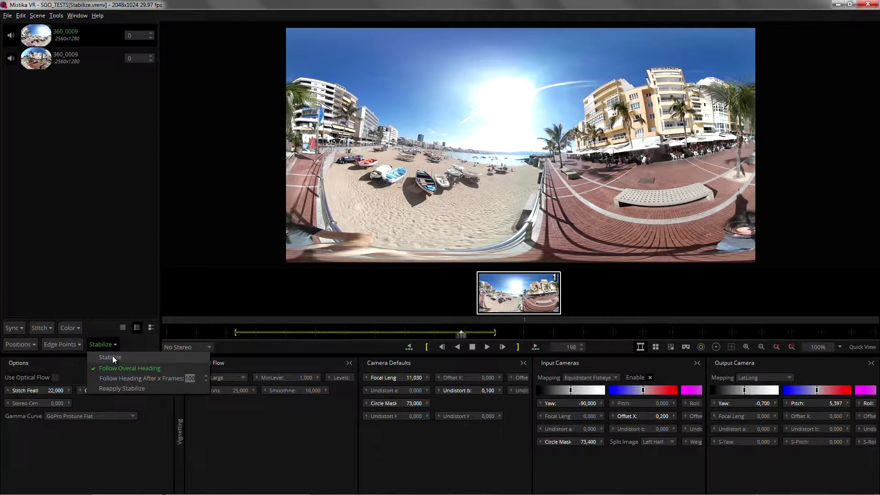
pyautogui.click(112, 357)
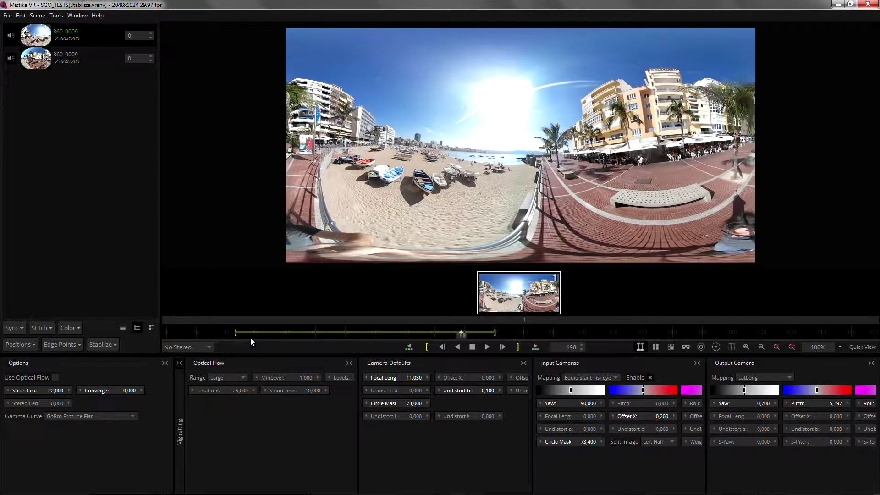
pyautogui.click(236, 332)
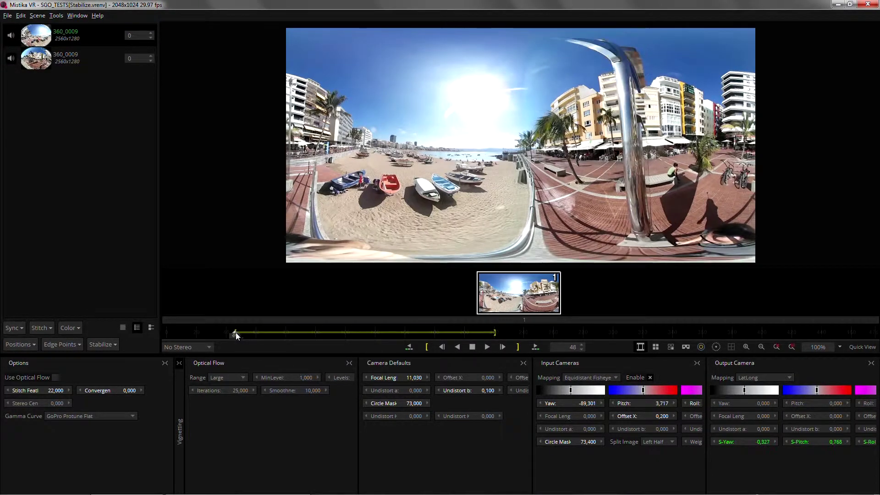
pyautogui.click(484, 348)
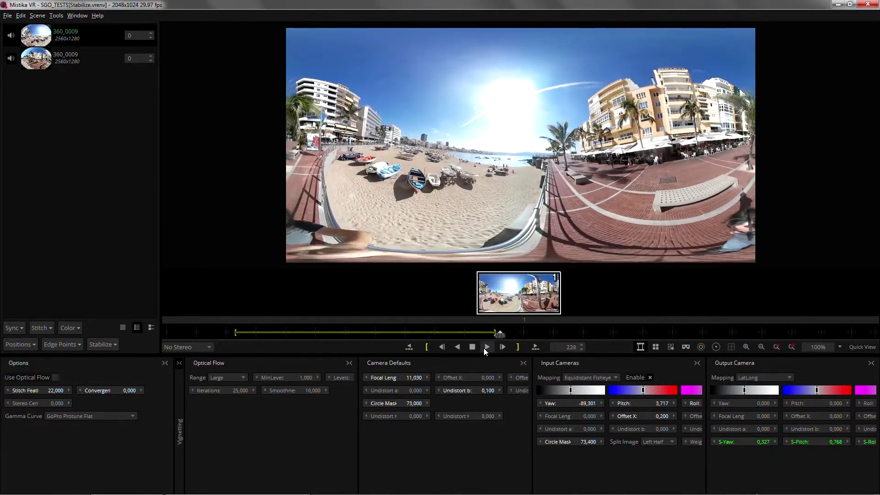
pyautogui.press('space')
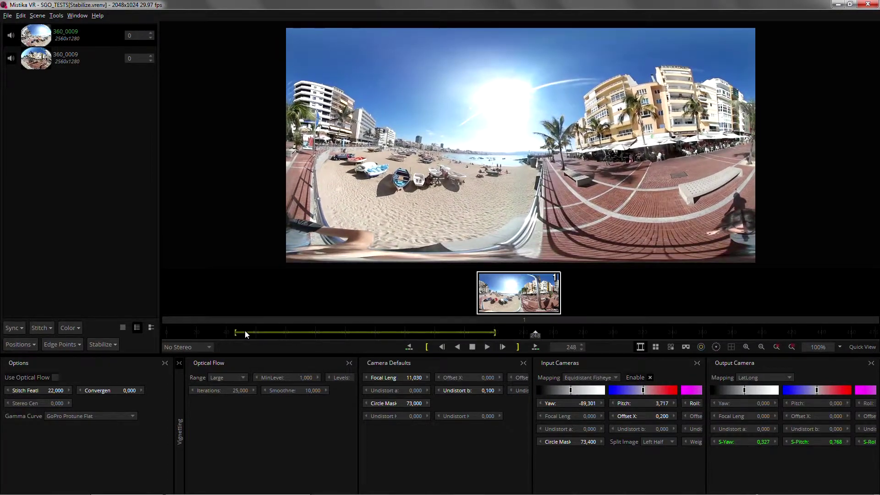
pyautogui.moveTo(245, 331); pyautogui.dragTo(238, 333)
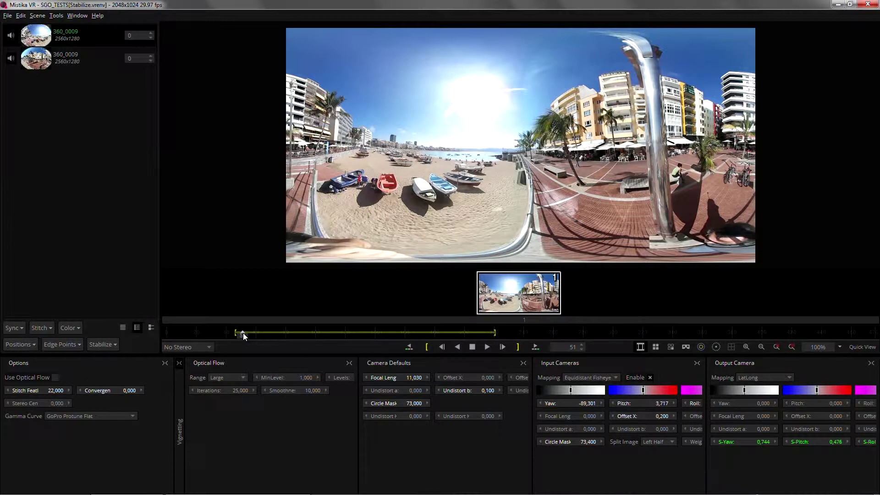
# Show the Stabilize menu with Follow Overall Heading on at 100 frames
pyautogui.click(110, 346)
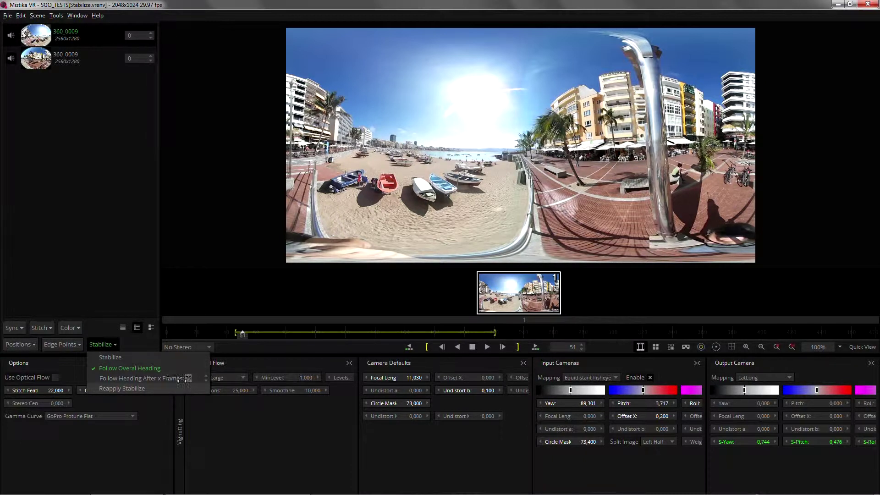
# Raise Follow Heading After x Frames to 241, reapplying the stabilization twice
pyautogui.moveTo(185, 380); pyautogui.dragTo(257, 379)
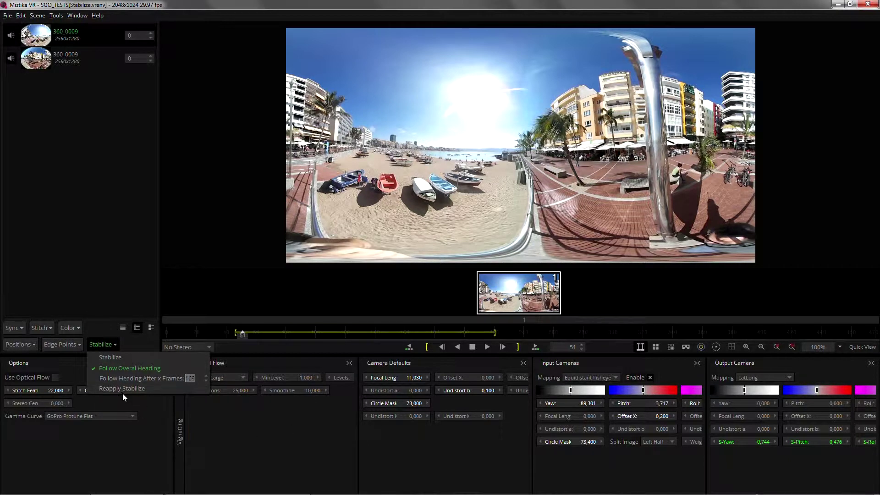
pyautogui.click(116, 389)
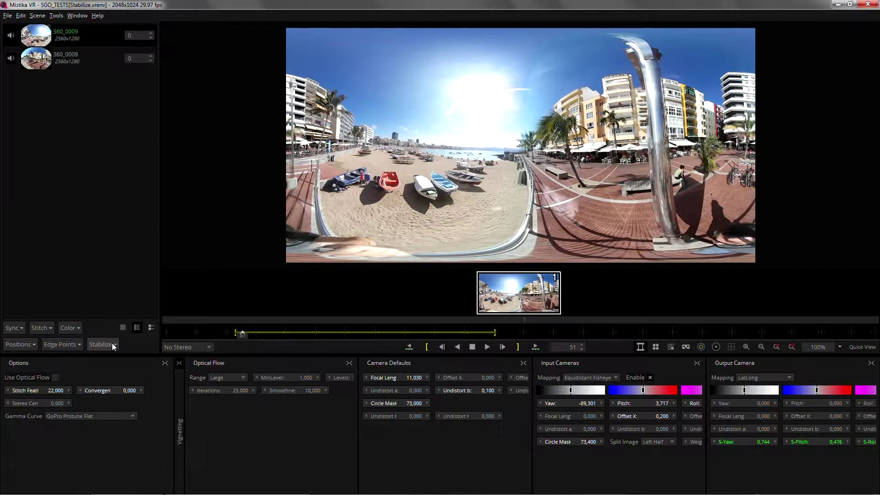
pyautogui.click(267, 333)
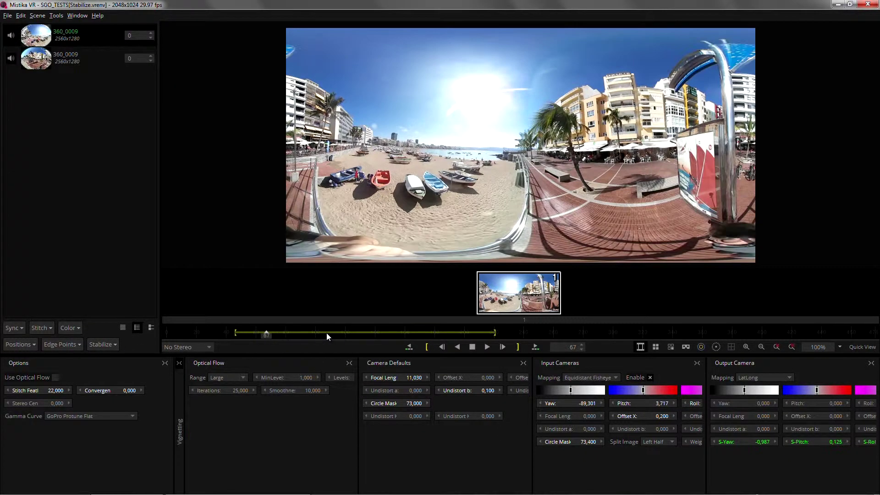
pyautogui.click(98, 344)
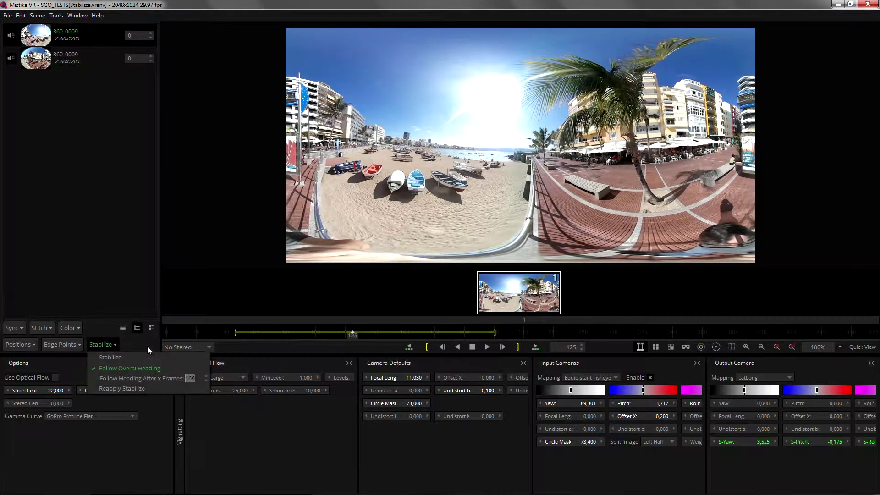
pyautogui.moveTo(190, 378); pyautogui.dragTo(243, 378)
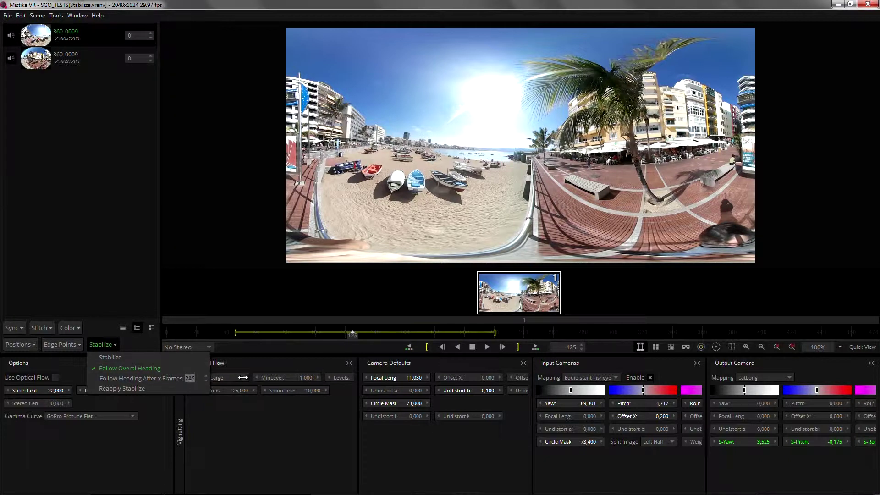
pyautogui.click(136, 389)
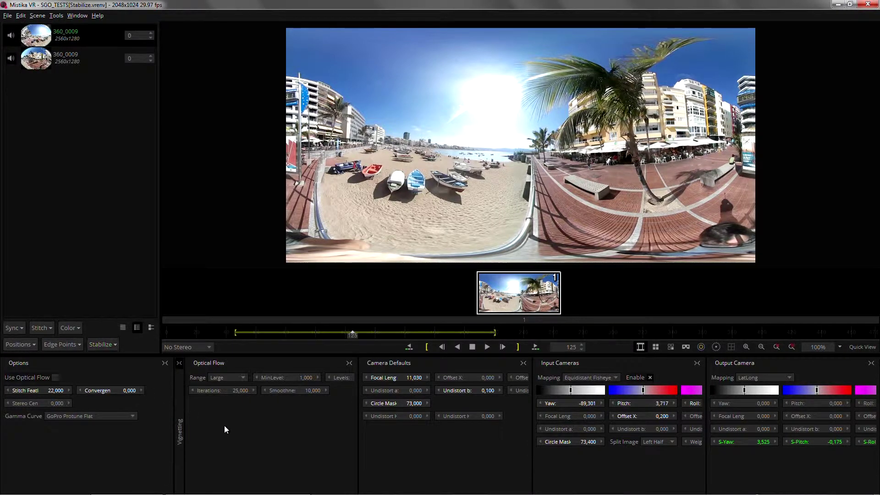
# Play the clip from frame 47 to review the stabilization
pyautogui.click(244, 332)
pyautogui.moveTo(230, 332); pyautogui.dragTo(236, 334)
pyautogui.press('space')
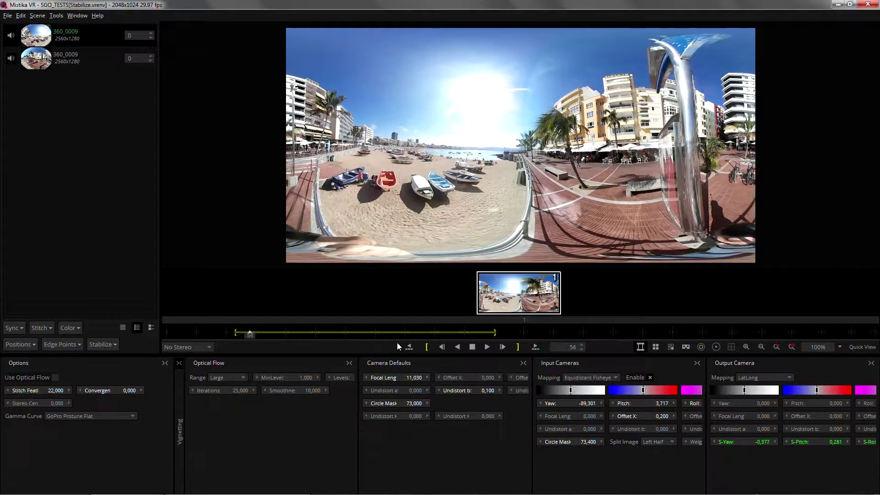
# Reset S-Yaw to 0.000 at frame 184, keeping S-Pitch 0.226 and S-Roll -0.615
pyautogui.click(439, 334)
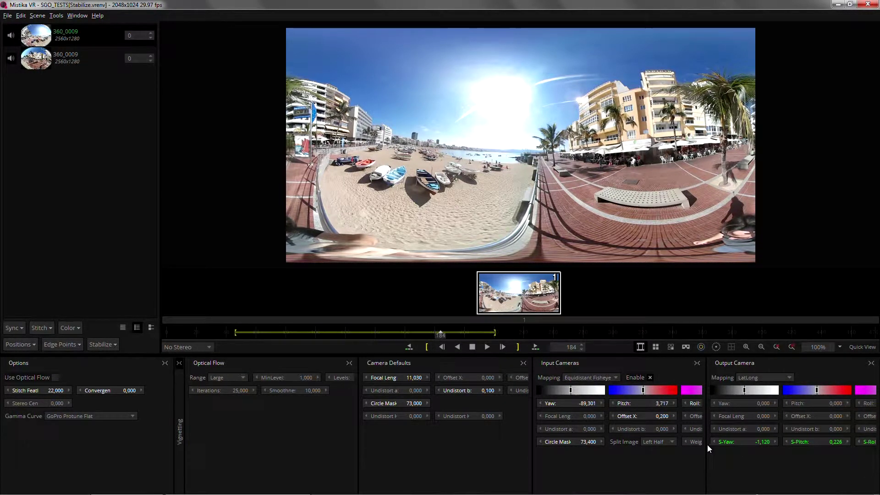
pyautogui.moveTo(706, 444); pyautogui.dragTo(637, 444)
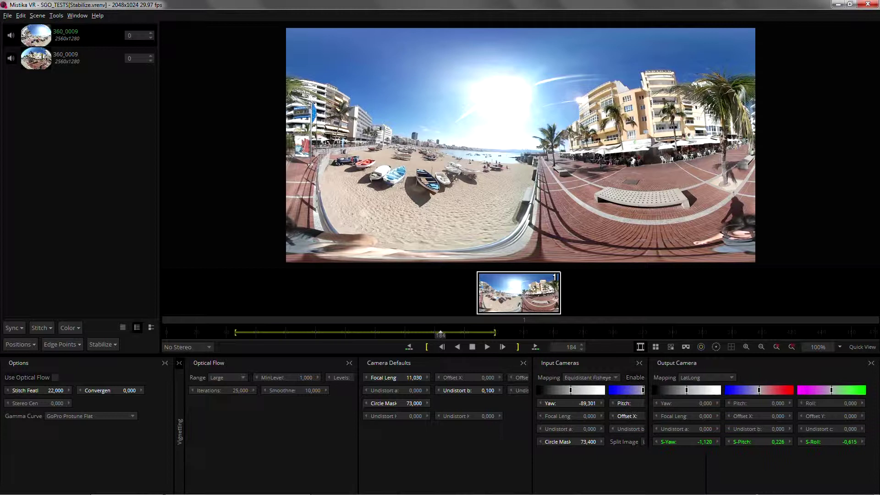
pyautogui.rightClick(694, 443)
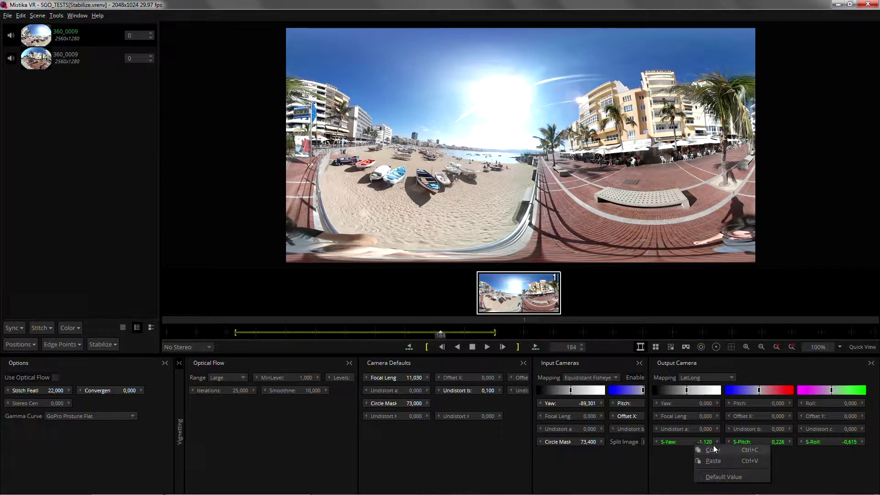
pyautogui.click(731, 475)
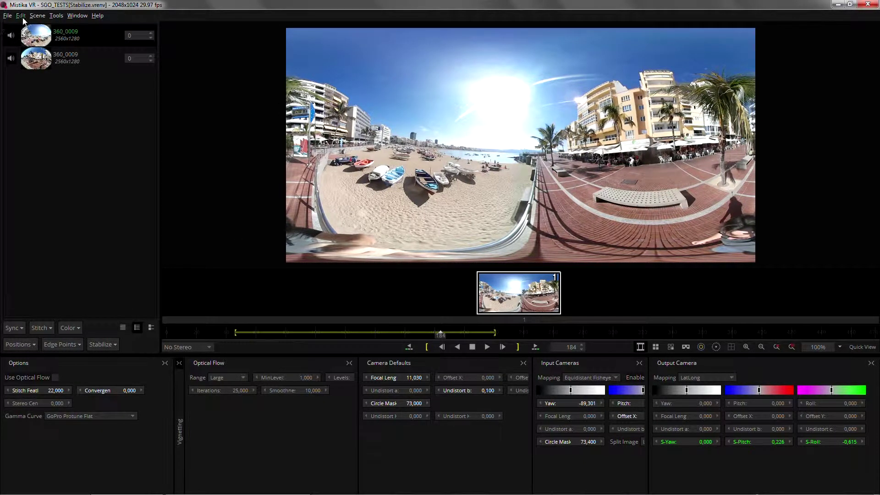
# Undo the S-Yaw reset so frame 187 shows S-Yaw -1.130, S-Pitch -0.032, S-Roll -0.627
pyautogui.moveTo(27, 27)
pyautogui.mouseDown()
pyautogui.moveTo(24, 18)
pyautogui.moveTo(32, 28)
pyautogui.mouseUp()
pyautogui.click(441, 346)
pyautogui.click(444, 334)
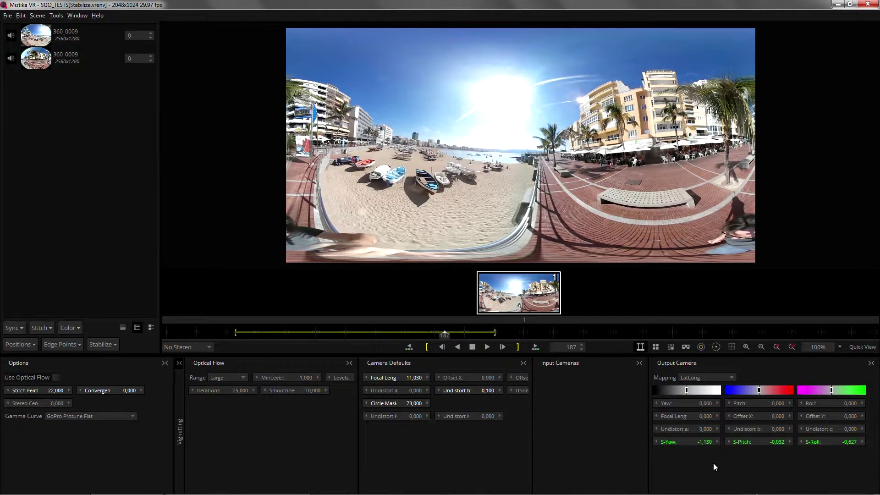
pyautogui.rightClick(730, 465)
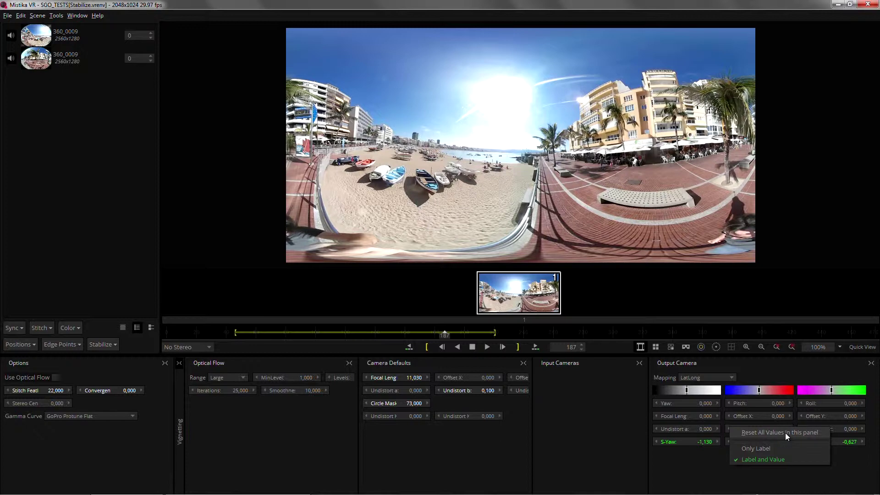
pyautogui.click(705, 466)
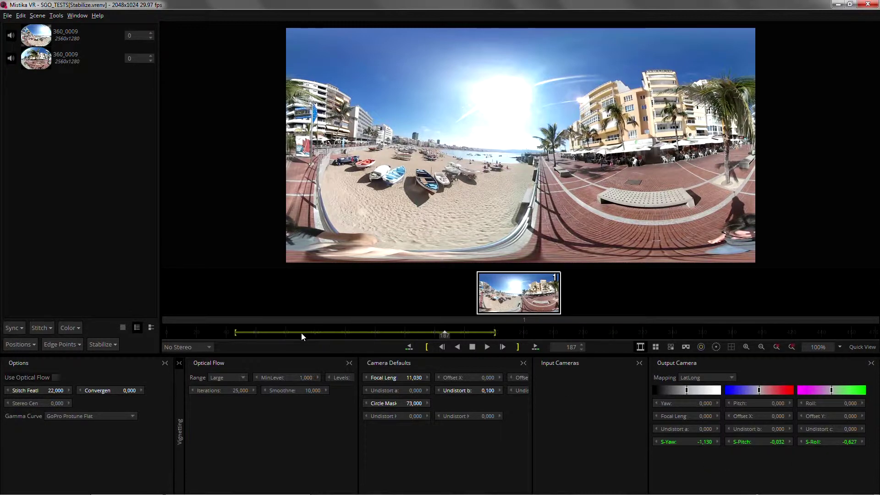
# Enable Use Optical Flow with Medium range and play the clip on to frame 129
pyautogui.click(285, 334)
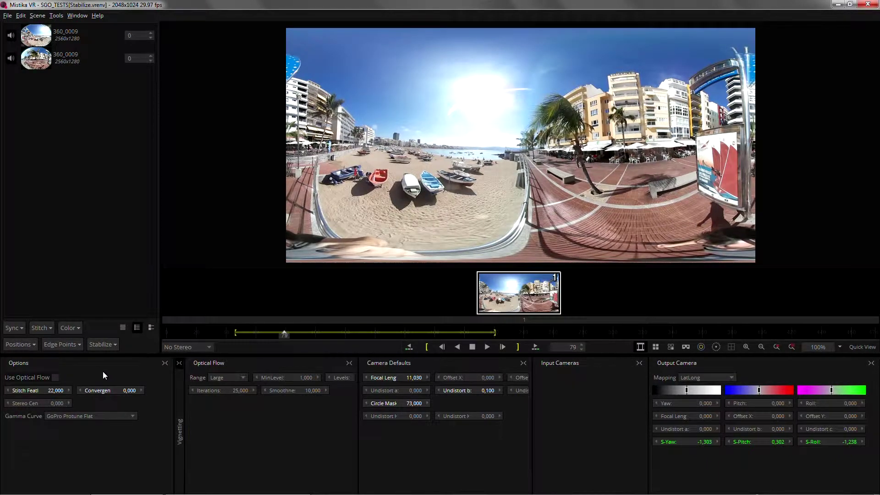
pyautogui.click(55, 378)
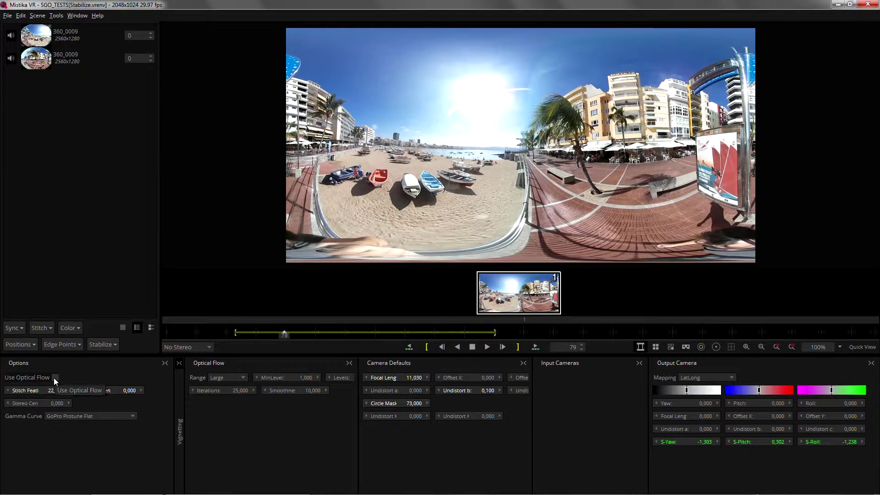
pyautogui.click(221, 377)
pyautogui.click(227, 399)
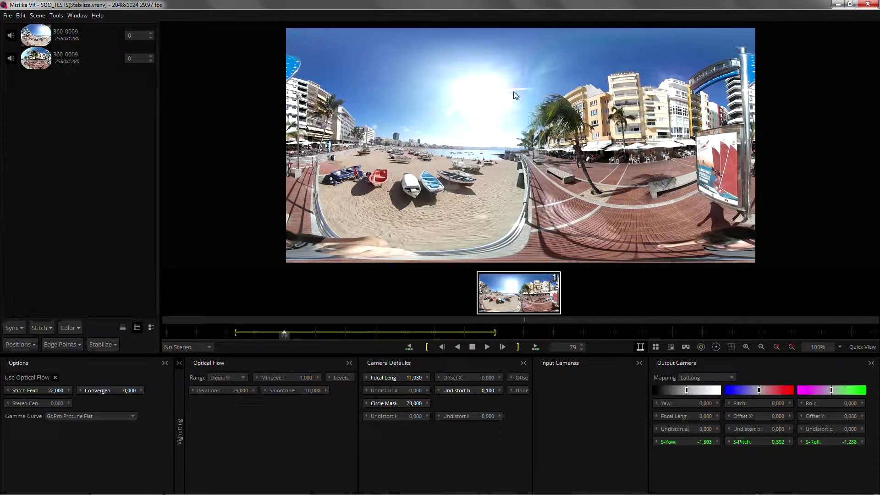
pyautogui.click(487, 347)
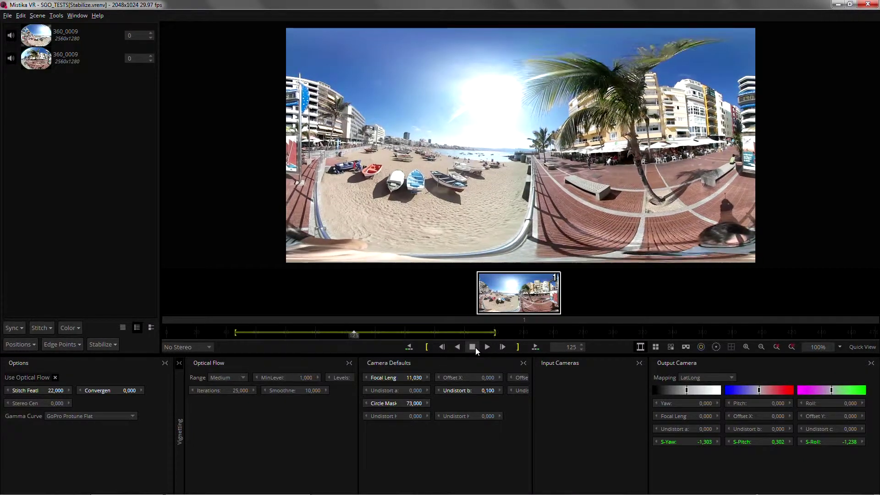
pyautogui.click(475, 348)
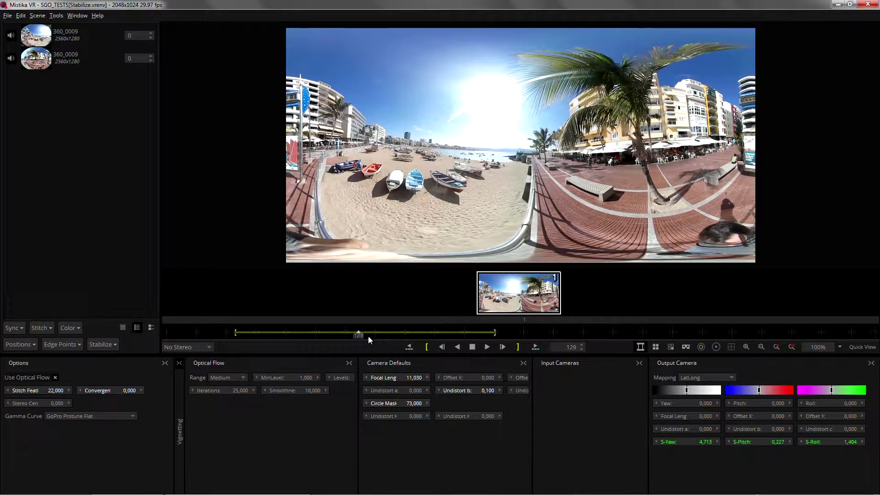